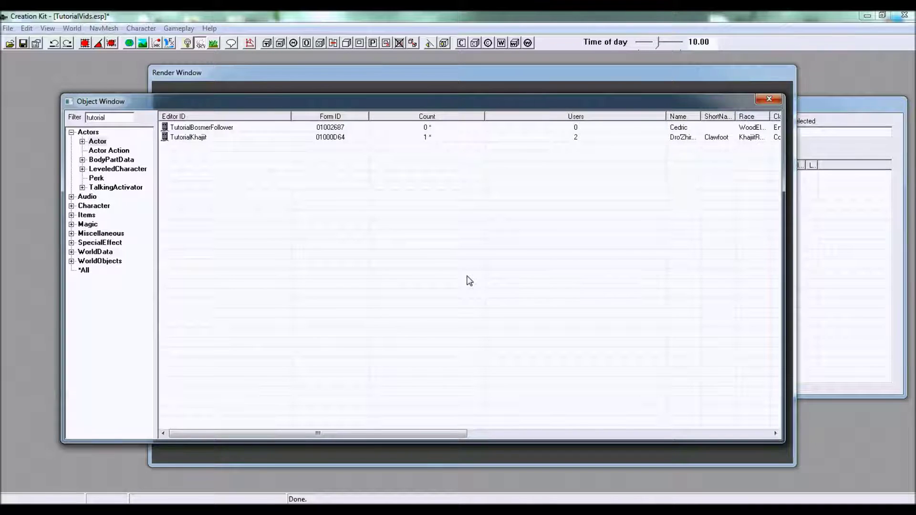
Step: Open the TutorialBosmerFollower actor for editing and flag it as Essential and Unique
{"action": "left_click", "coordinate": [223, 128]}
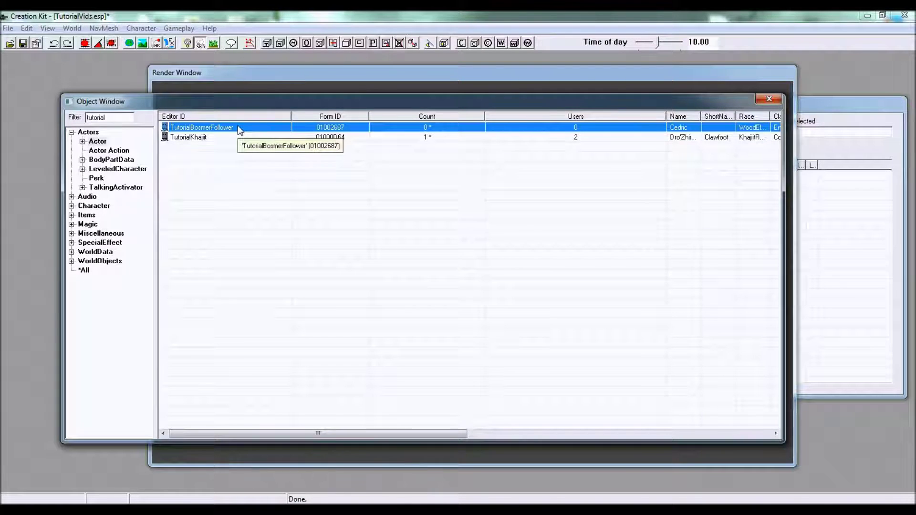
{"action": "left_click", "coordinate": [240, 137]}
{"action": "left_click", "coordinate": [240, 131]}
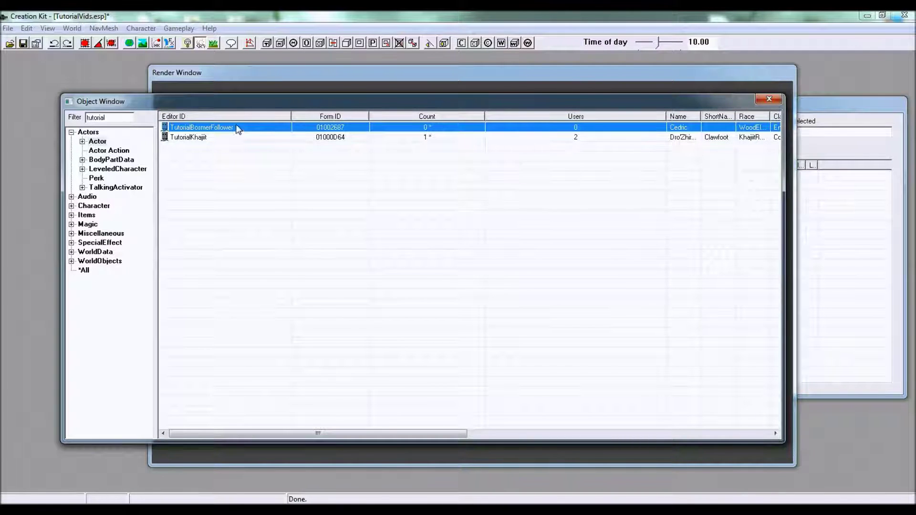
{"action": "right_click", "coordinate": [239, 131]}
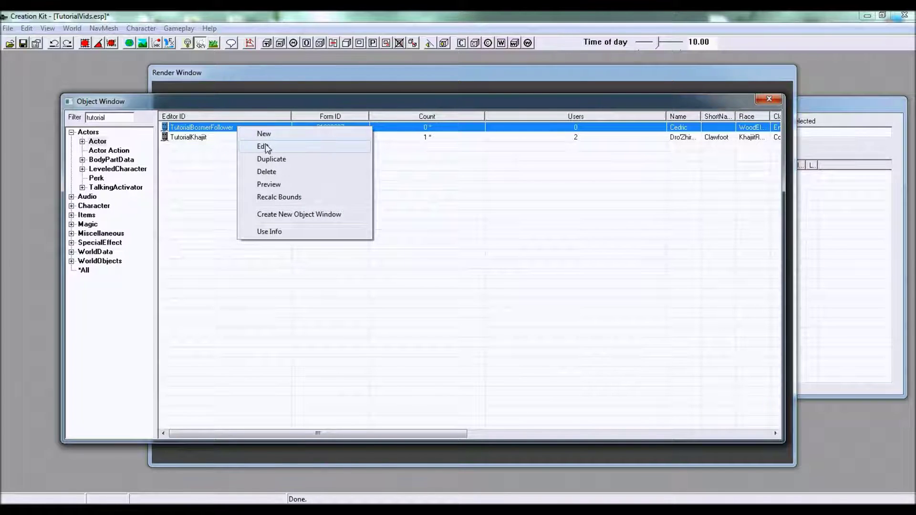
{"action": "left_click", "coordinate": [281, 150]}
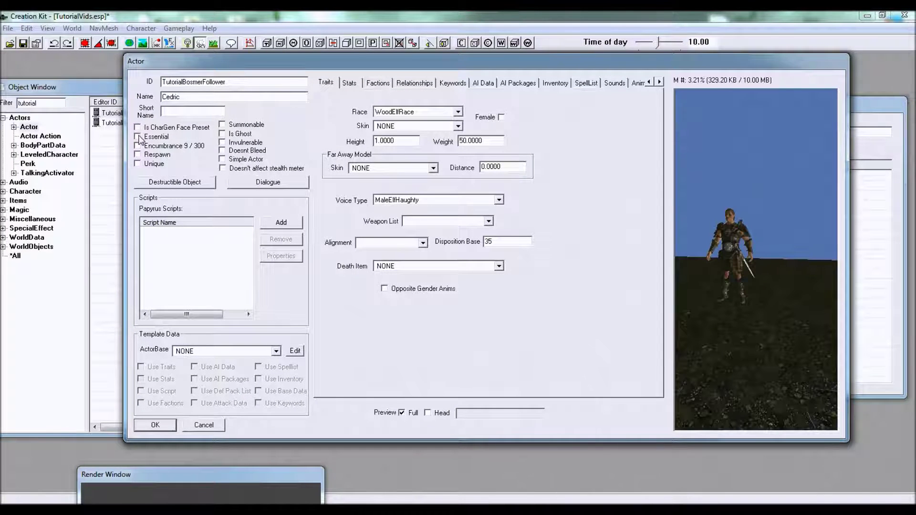
{"action": "left_click", "coordinate": [138, 138]}
{"action": "left_click", "coordinate": [138, 164]}
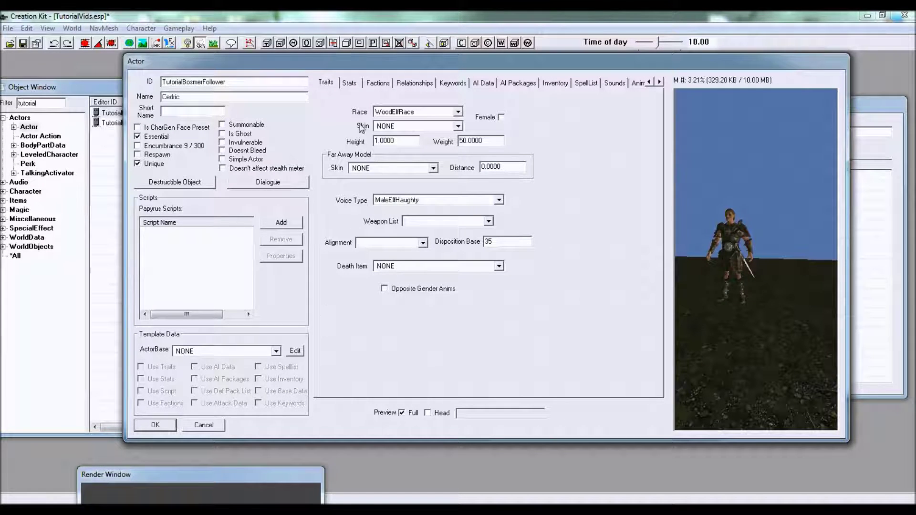
Step: Add CurrentFollowerFaction to the actor's factions, filtering the available forms by "follower"
{"action": "left_click", "coordinate": [382, 84]}
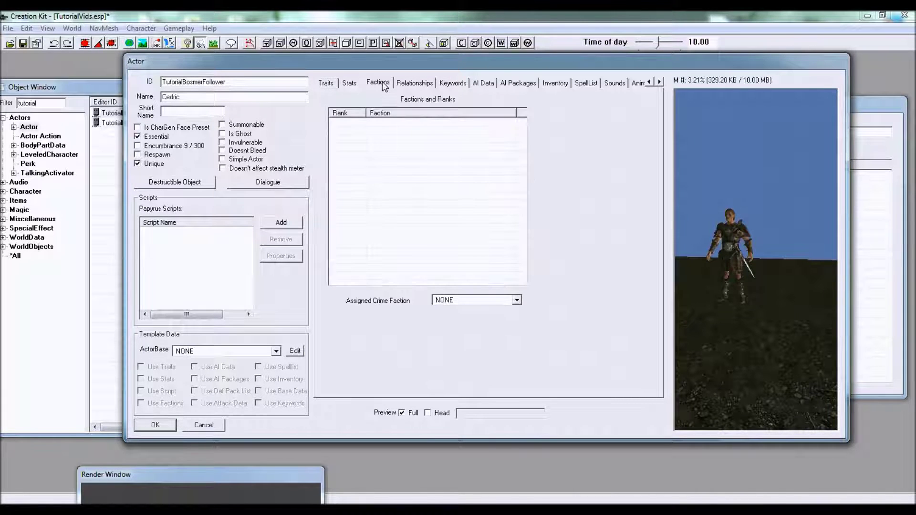
{"action": "right_click", "coordinate": [436, 183]}
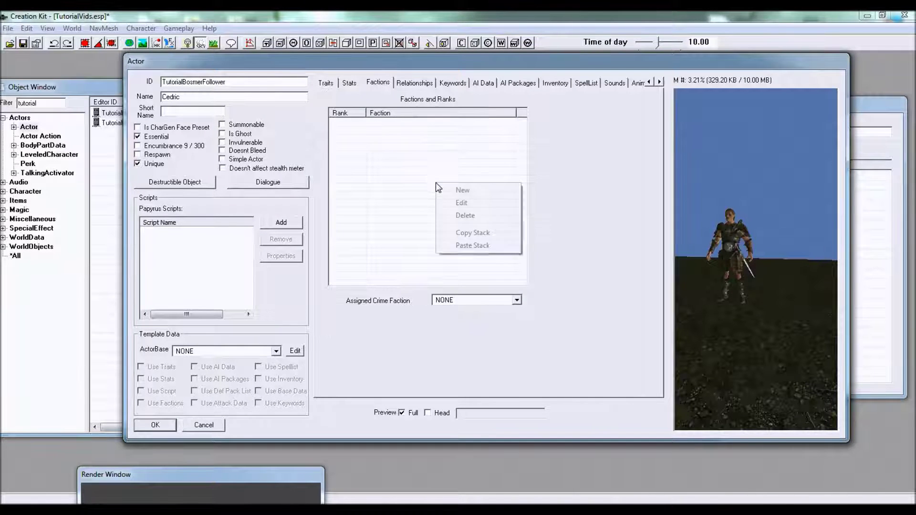
{"action": "left_click", "coordinate": [465, 190]}
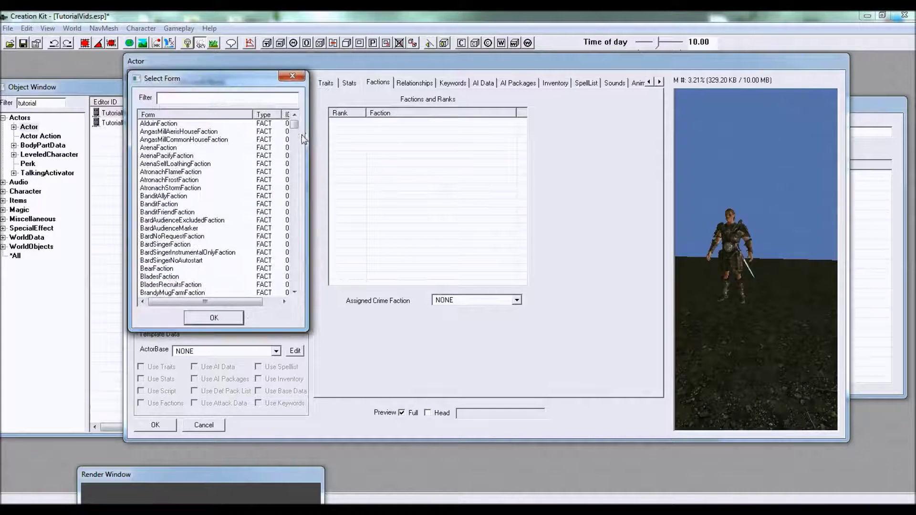
{"action": "left_click_drag", "start_coordinate": [296, 126], "coordinate": [298, 206]}
{"action": "left_click", "coordinate": [227, 97]}
{"action": "type", "text": "follower"}
{"action": "left_click", "coordinate": [188, 124]}
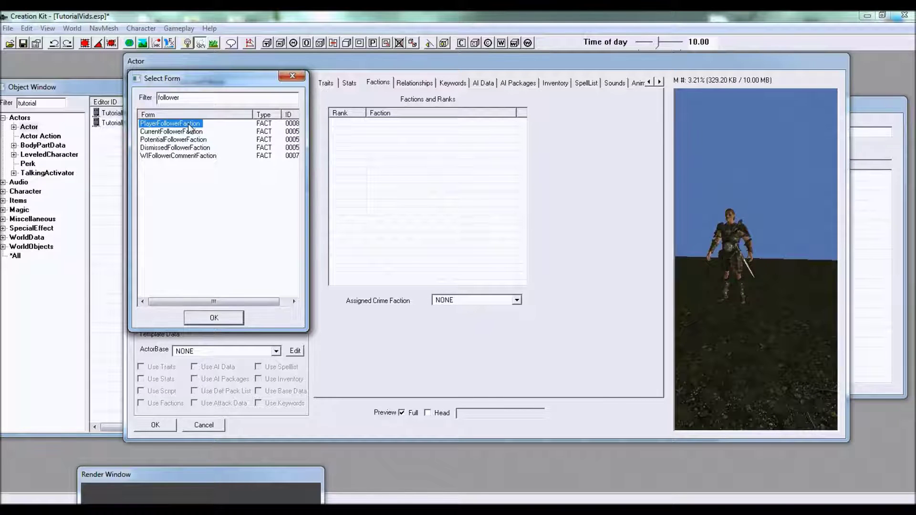
{"action": "left_click", "coordinate": [200, 132]}
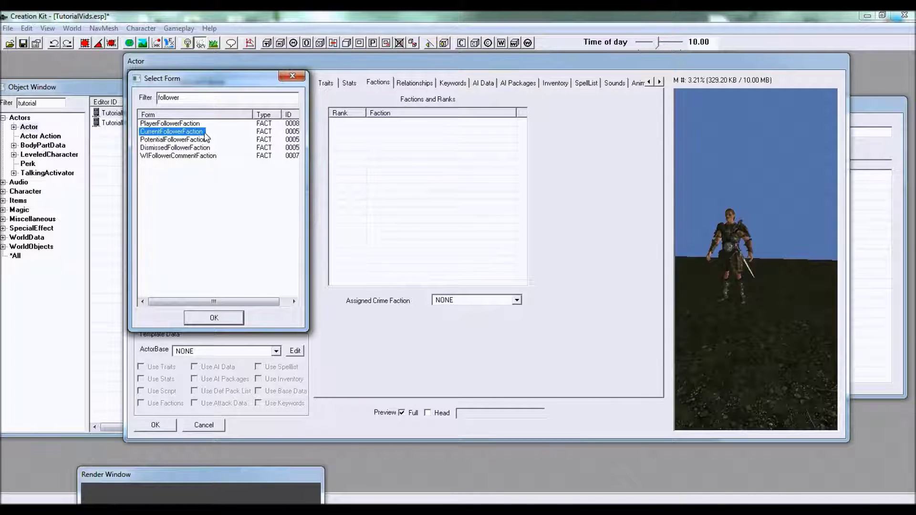
{"action": "left_click", "coordinate": [211, 318]}
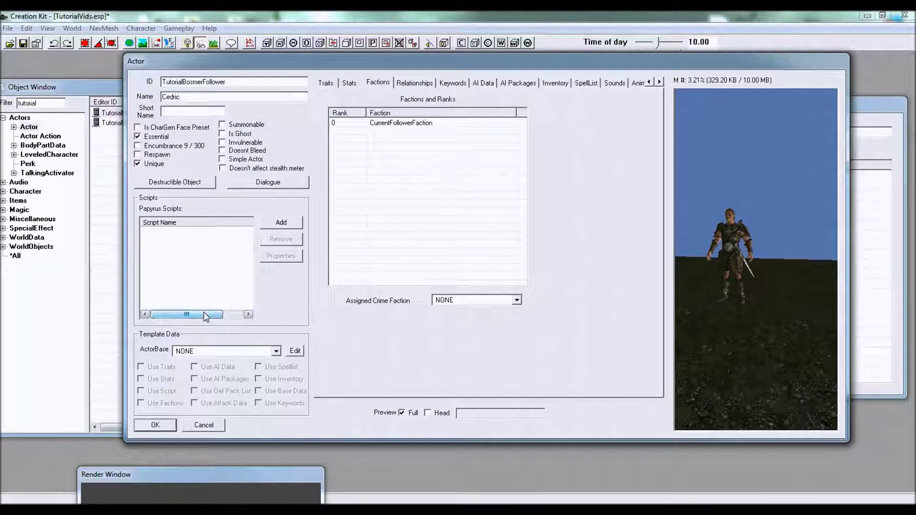
Step: Add PotentialFollowerFaction to the actor's factions, filtering the available forms by "follower"
{"action": "right_click", "coordinate": [397, 170]}
{"action": "left_click", "coordinate": [431, 183]}
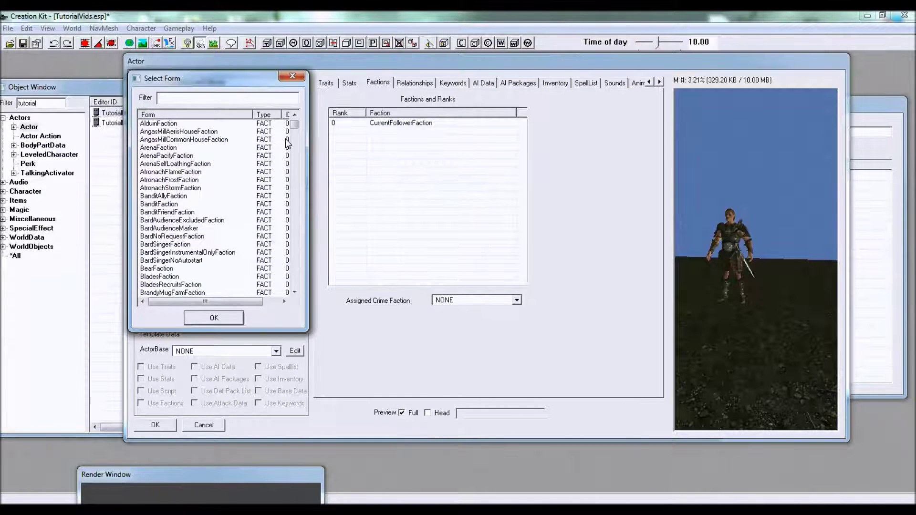
{"action": "type", "text": "follower"}
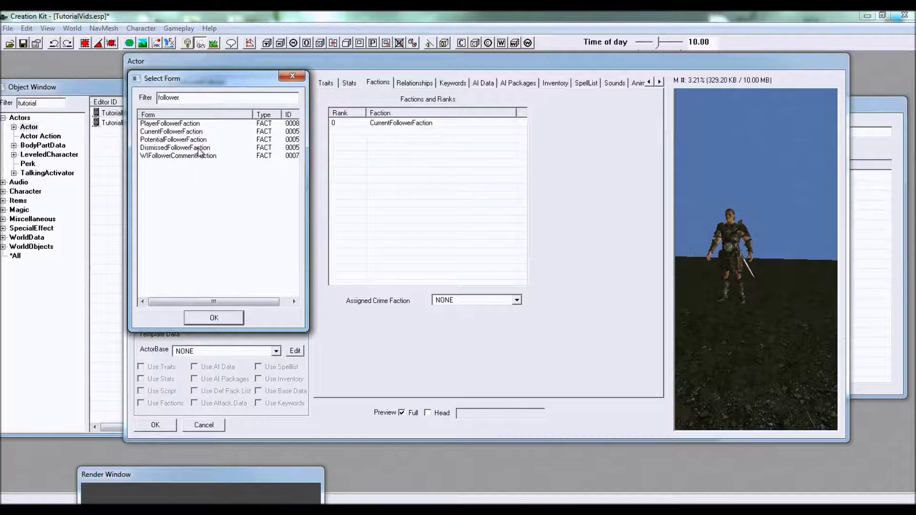
{"action": "left_click", "coordinate": [186, 139]}
{"action": "left_click", "coordinate": [213, 317]}
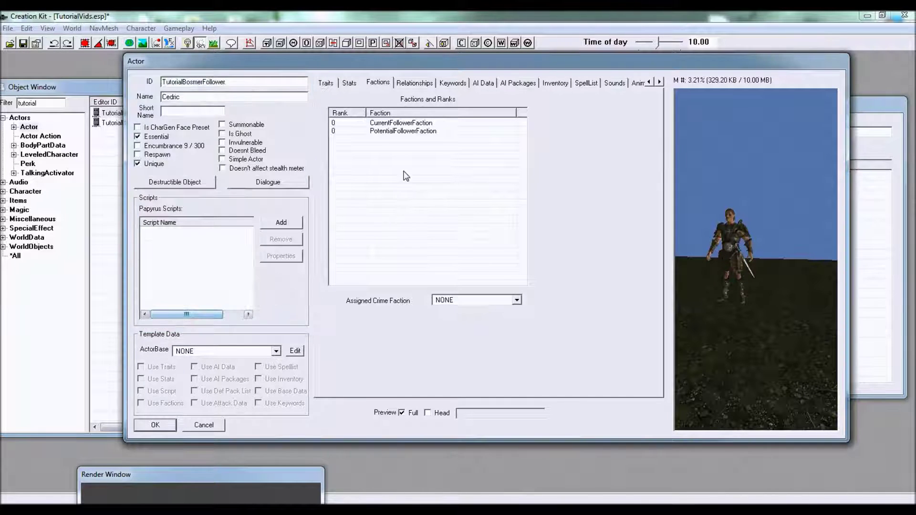
Step: Set the CurrentFollowerFaction rank to -1 and save the actor's changes
{"action": "left_click", "coordinate": [402, 124]}
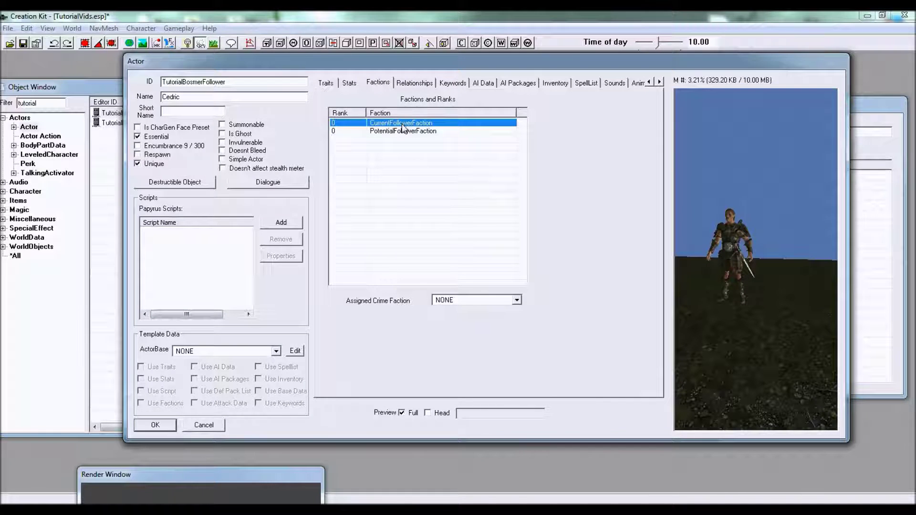
{"action": "left_click", "coordinate": [336, 123]}
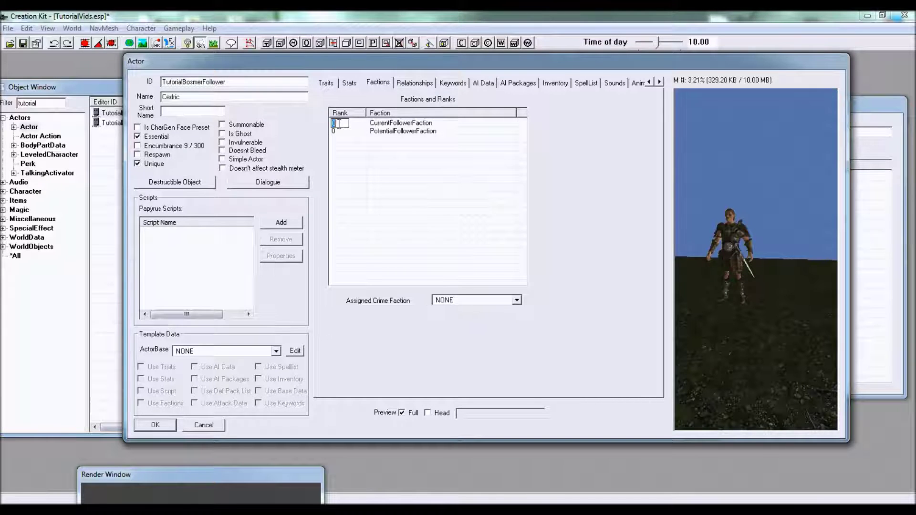
{"action": "type", "text": "-1"}
{"action": "left_click", "coordinate": [403, 135]}
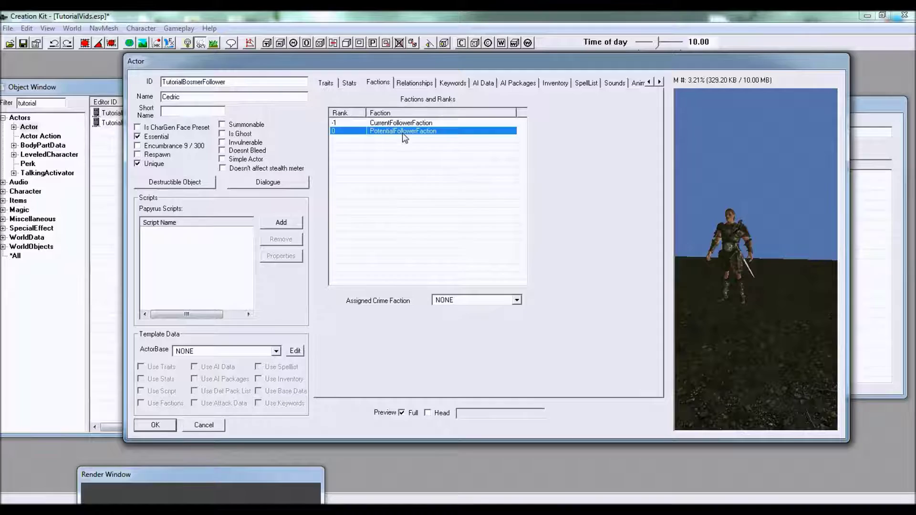
{"action": "left_click", "coordinate": [347, 123]}
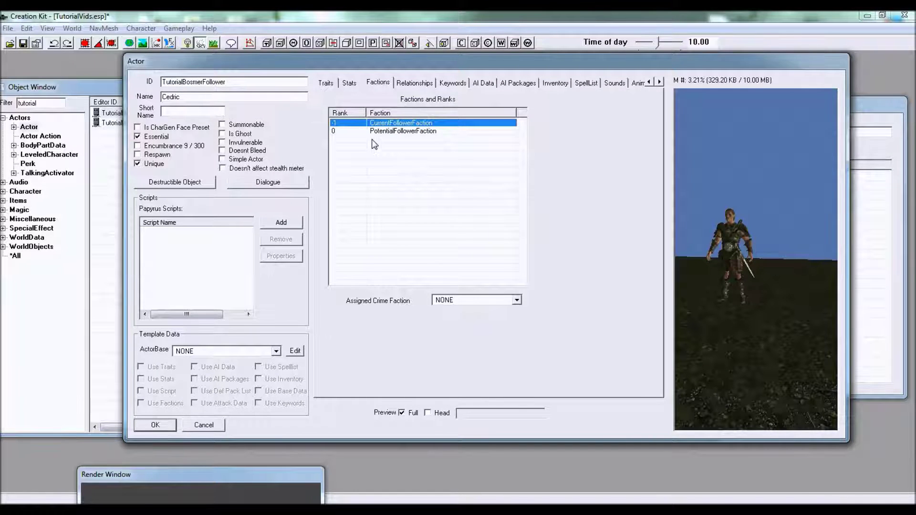
{"action": "left_click", "coordinate": [368, 123]}
{"action": "left_click", "coordinate": [157, 425]}
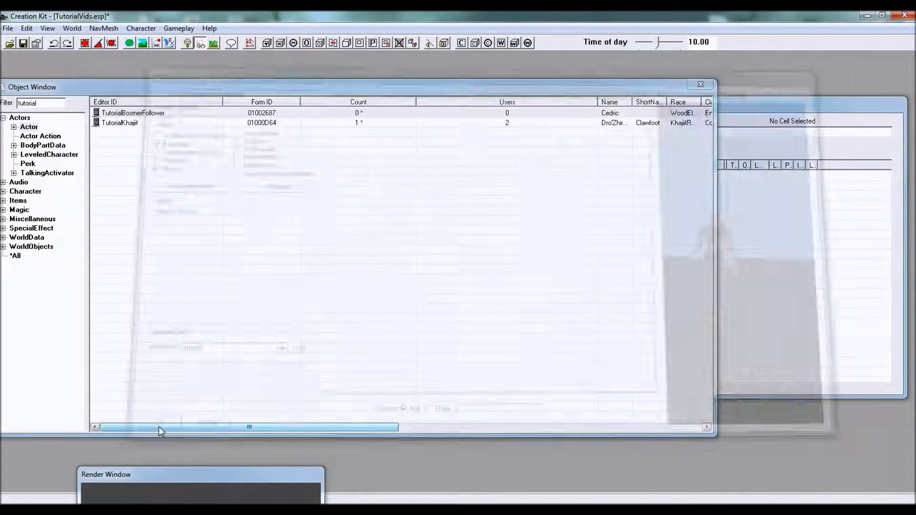
Step: Clear the object filter and create a new Character relationship record with the ID TutorialBretonFollower
{"action": "left_click_drag", "start_coordinate": [242, 88], "coordinate": [354, 72]}
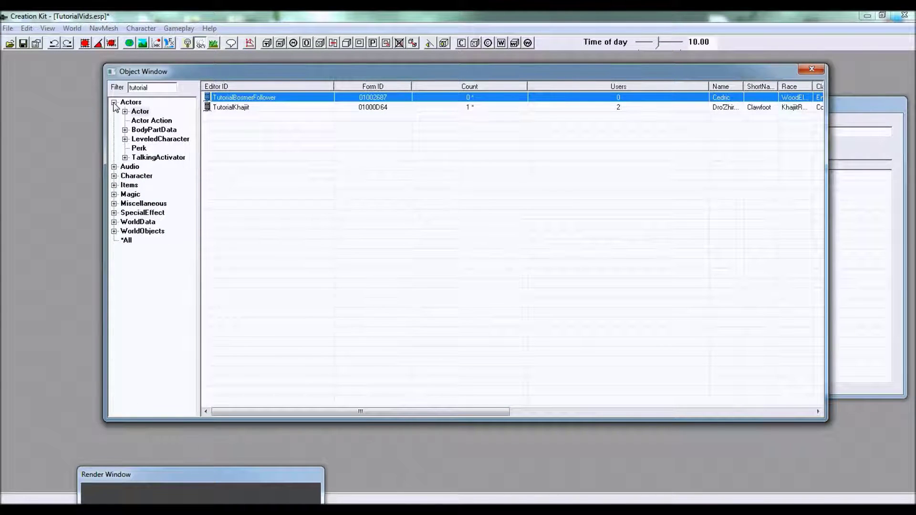
{"action": "left_click", "coordinate": [114, 102]}
{"action": "left_click", "coordinate": [114, 120]}
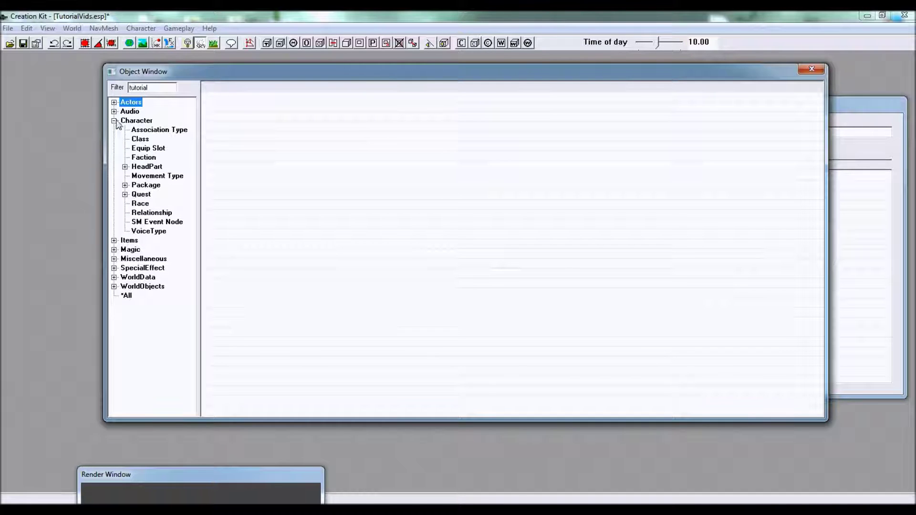
{"action": "left_click", "coordinate": [158, 214]}
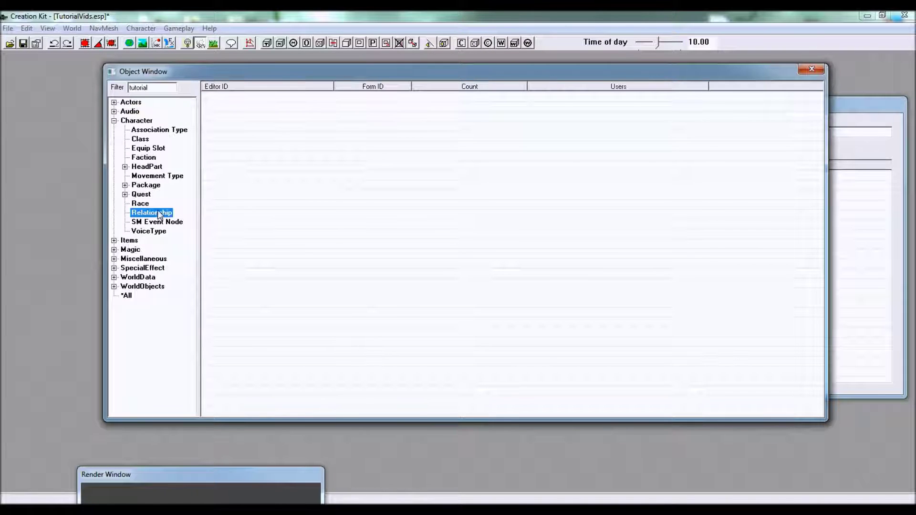
{"action": "left_click_drag", "start_coordinate": [167, 88], "coordinate": [107, 85]}
{"action": "key", "text": "BackSpace"}
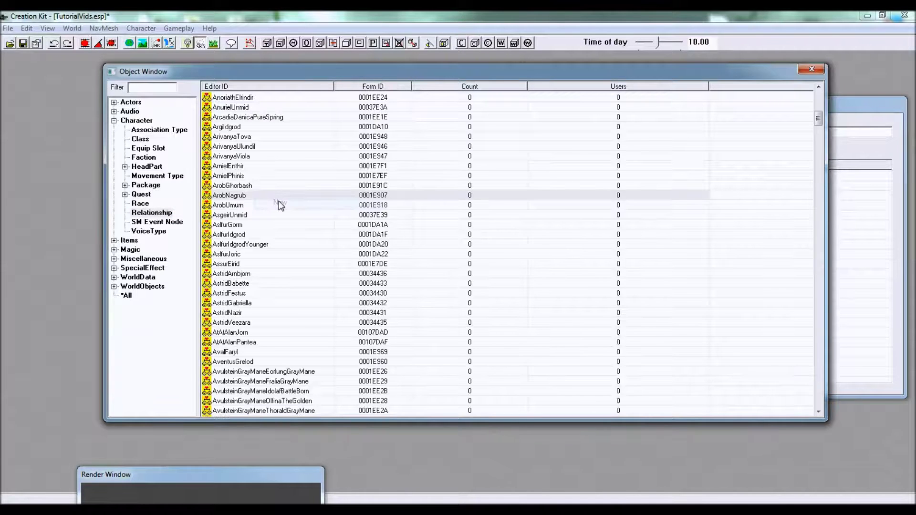
{"action": "left_click", "coordinate": [280, 204]}
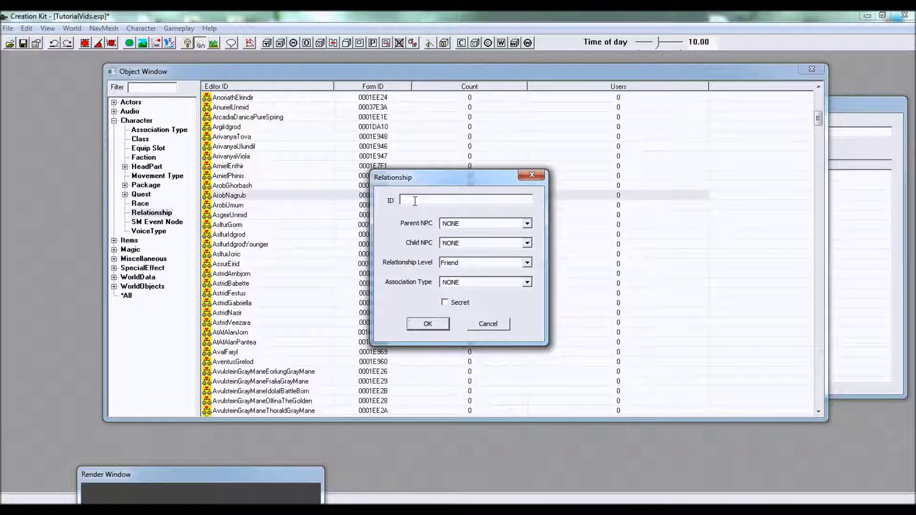
{"action": "type", "text": "TutorialBretonFollowe"}
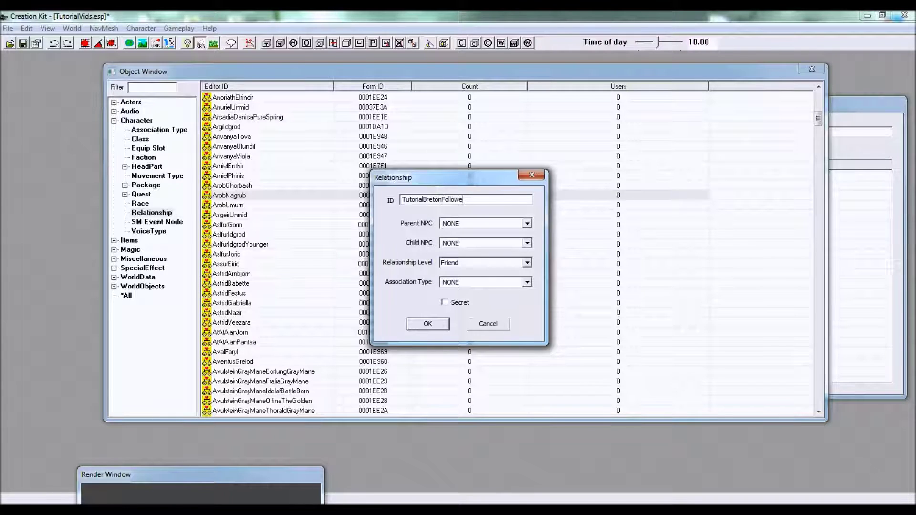
{"action": "type", "text": "r"}
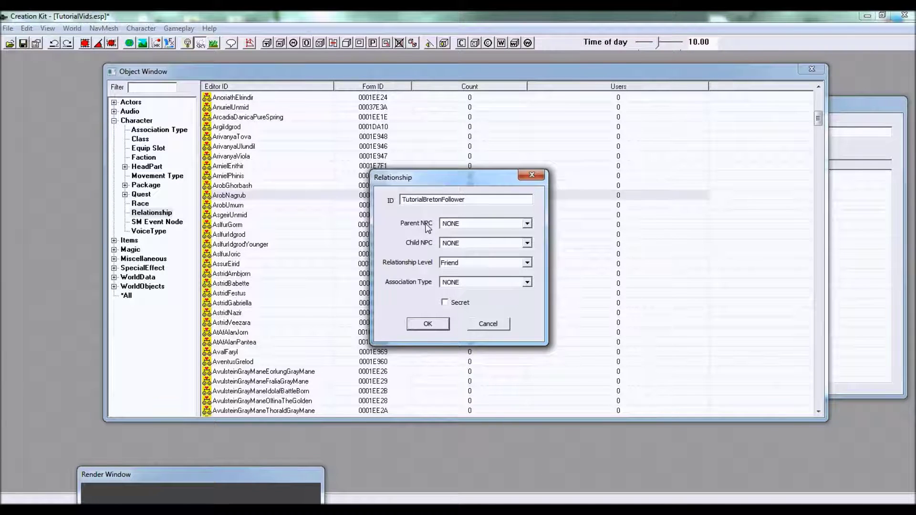
Step: Set the relationship's parent NPC to TutorialBosmerFollower and its child NPC to Player
{"action": "left_click", "coordinate": [527, 223]}
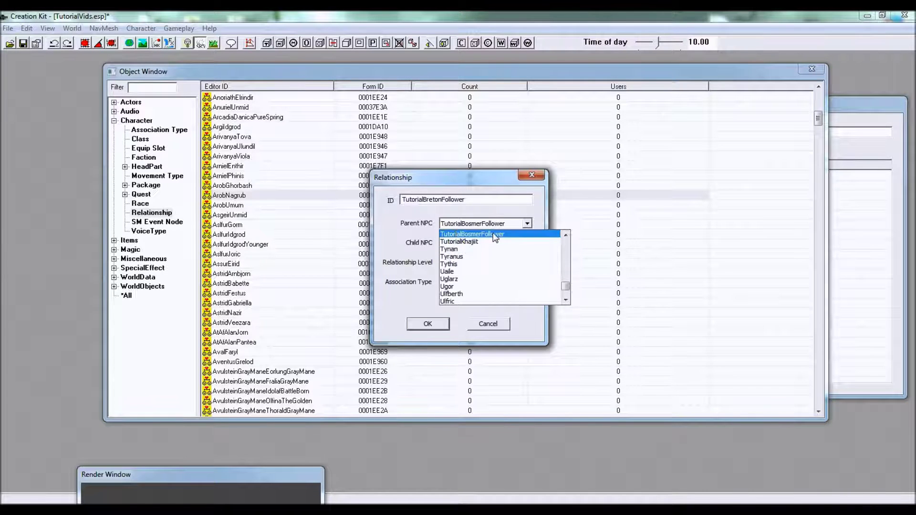
{"action": "left_click", "coordinate": [495, 238]}
{"action": "left_click", "coordinate": [497, 243]}
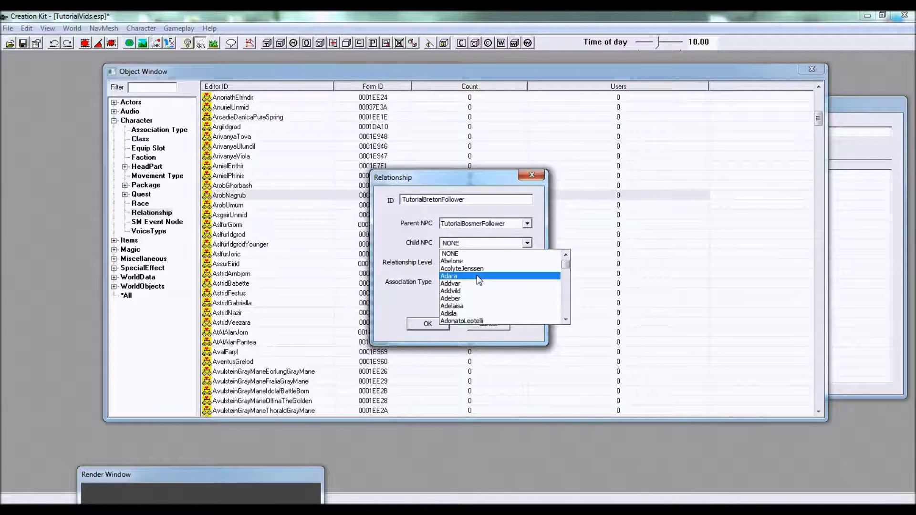
{"action": "type", "text": "Player"}
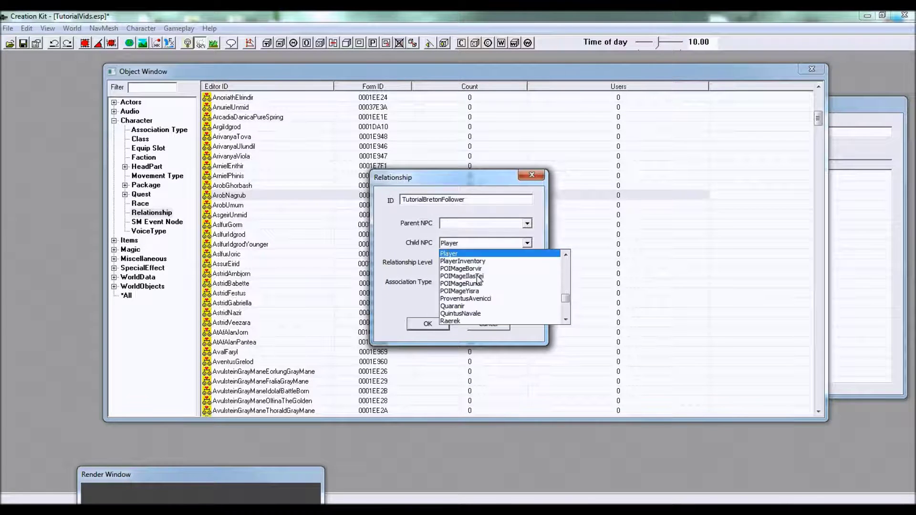
{"action": "left_click", "coordinate": [463, 253]}
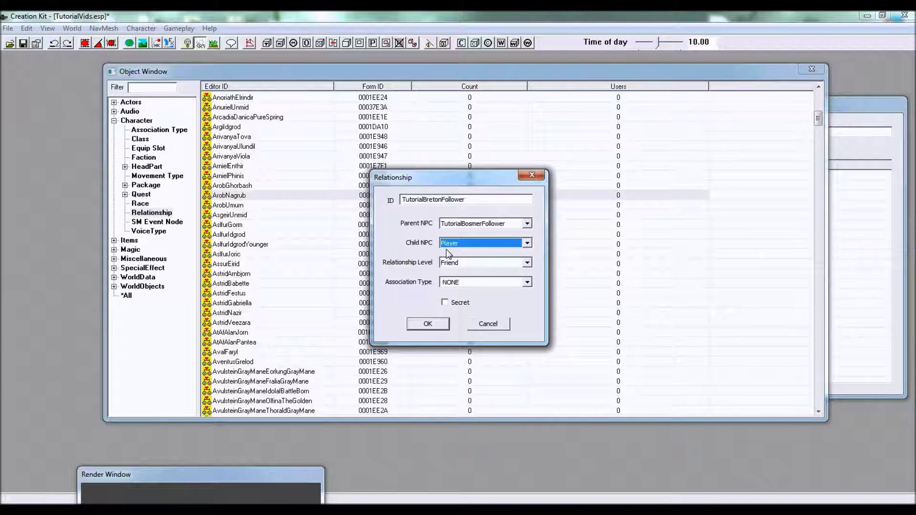
Step: Set the relationship level to Ally and save the new relationship record
{"action": "left_click", "coordinate": [482, 266]}
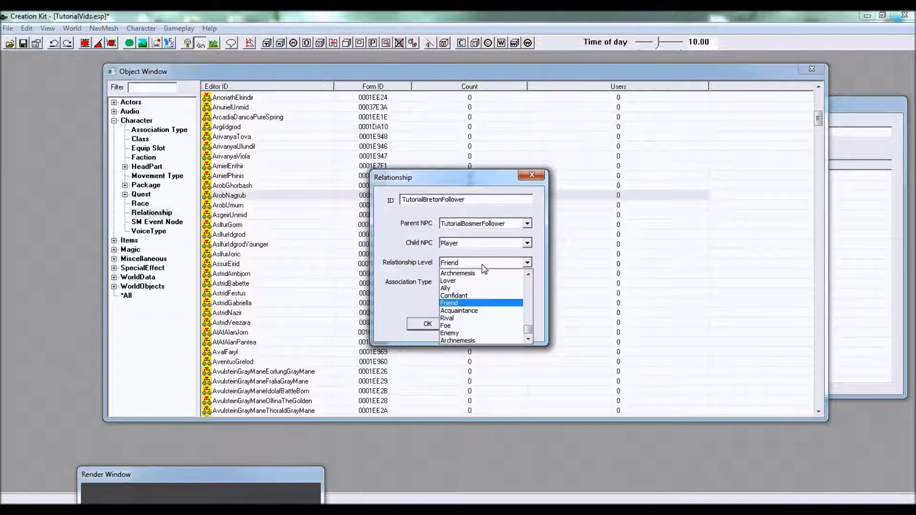
{"action": "left_click", "coordinate": [451, 289]}
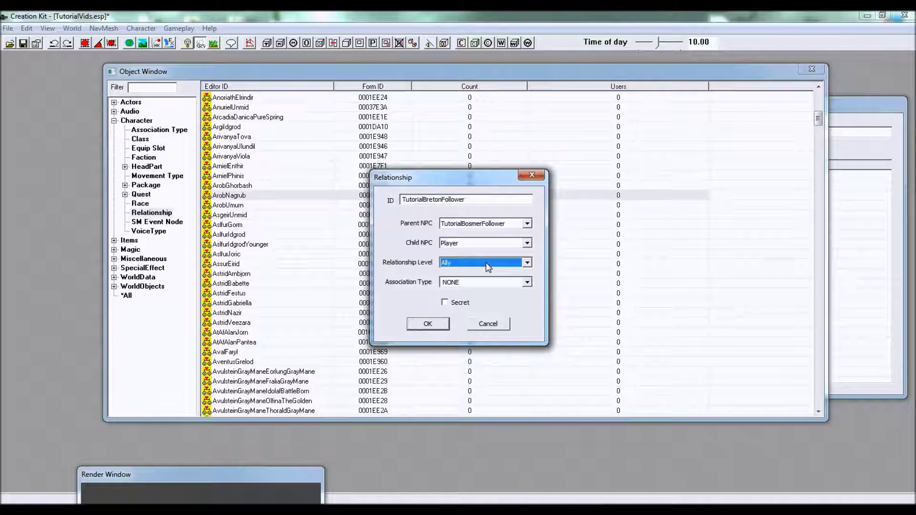
{"action": "left_click_drag", "start_coordinate": [456, 181], "coordinate": [441, 160]}
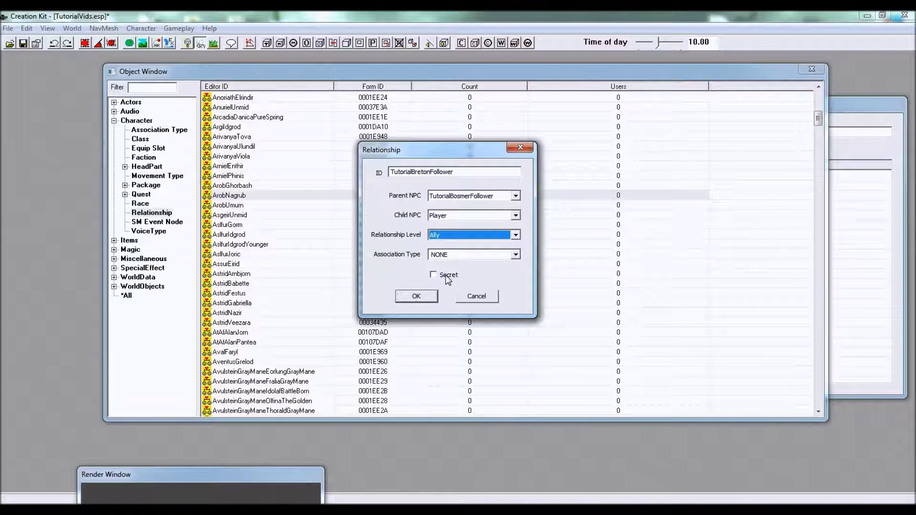
{"action": "left_click", "coordinate": [419, 295]}
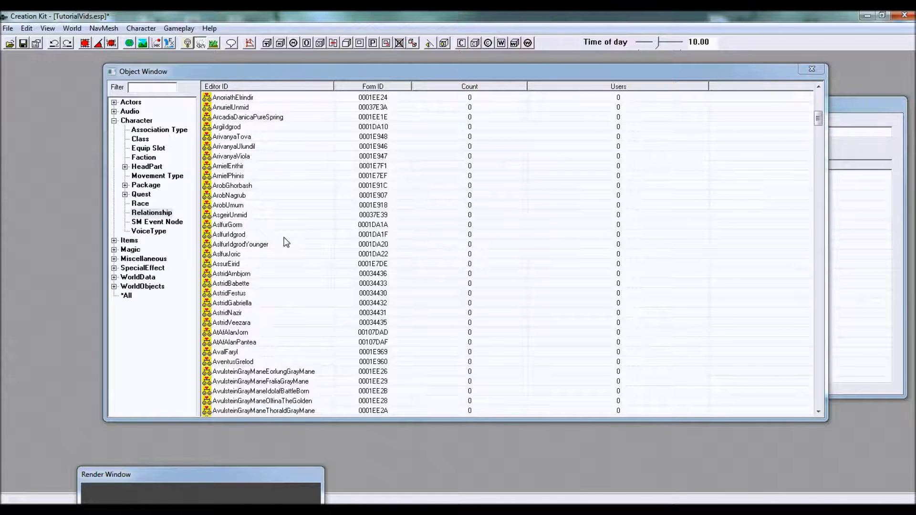
Step: Save the plugin, collapse the Character category and switch the object list to all object types
{"action": "left_click", "coordinate": [152, 157]}
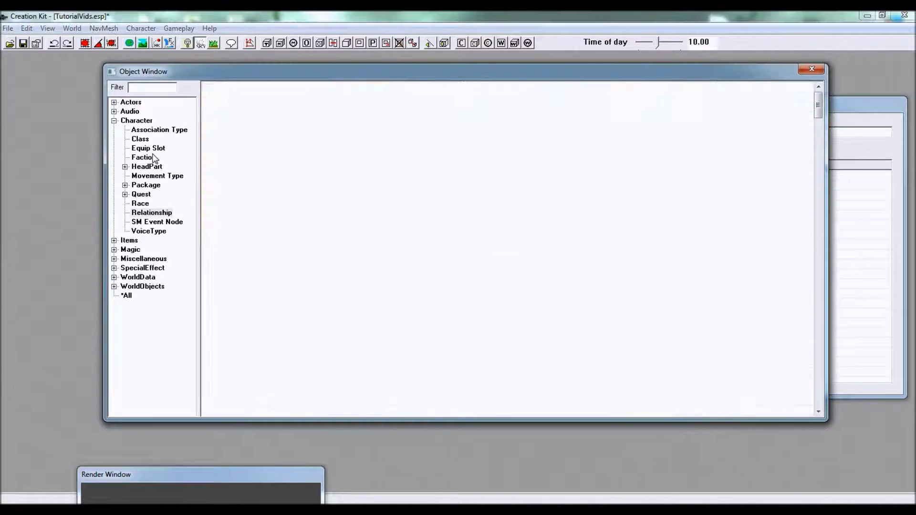
{"action": "left_click", "coordinate": [140, 138]}
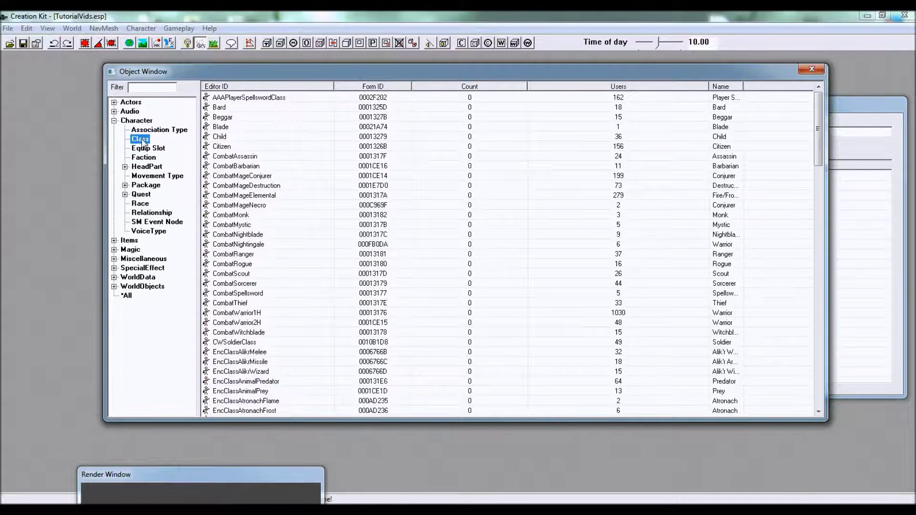
{"action": "left_click", "coordinate": [114, 120]}
{"action": "left_click", "coordinate": [127, 186]}
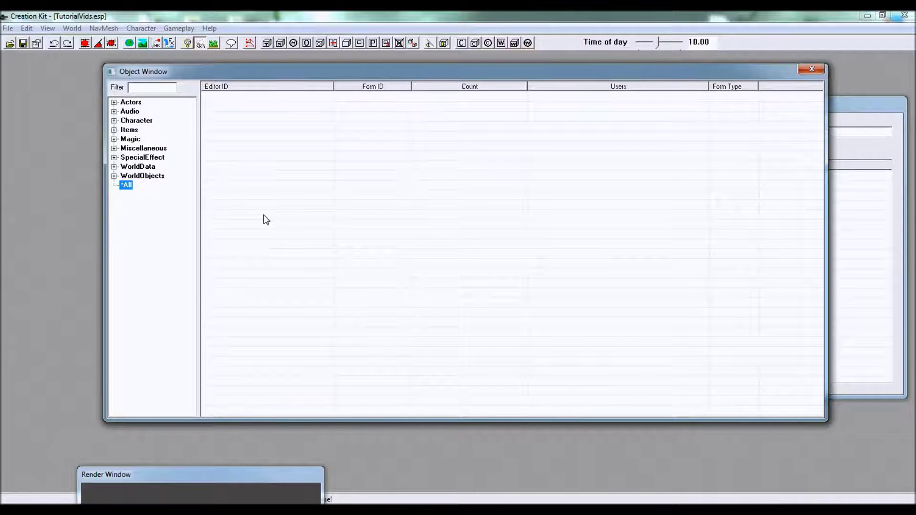
Step: Move and enlarge the Render Window to fill most of the workspace, and move the Object Window down out of its way
{"action": "left_click_drag", "start_coordinate": [256, 474], "coordinate": [278, 86]}
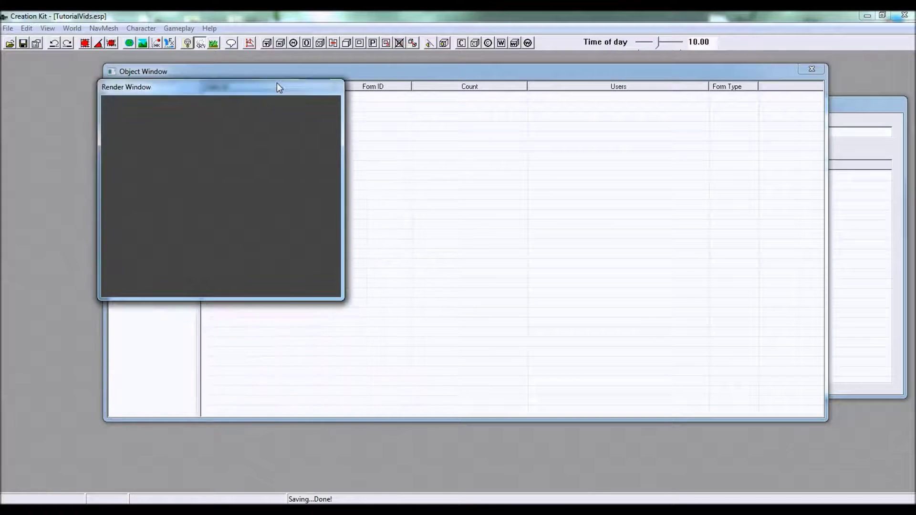
{"action": "left_click_drag", "start_coordinate": [342, 294], "coordinate": [797, 479]}
{"action": "left_click_drag", "start_coordinate": [143, 71], "coordinate": [179, 61]}
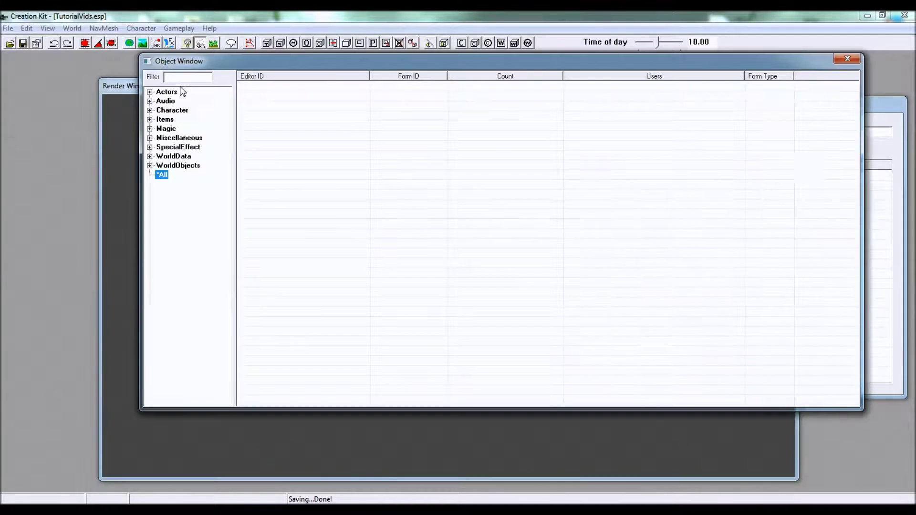
{"action": "left_click_drag", "start_coordinate": [763, 67], "coordinate": [705, 424]}
Step: Find the SolitudeWinkingSkeever interior cell in the Cell View and load it for editing, dismissing all warnings
{"action": "left_click", "coordinate": [848, 111]}
{"action": "left_click", "coordinate": [512, 225]}
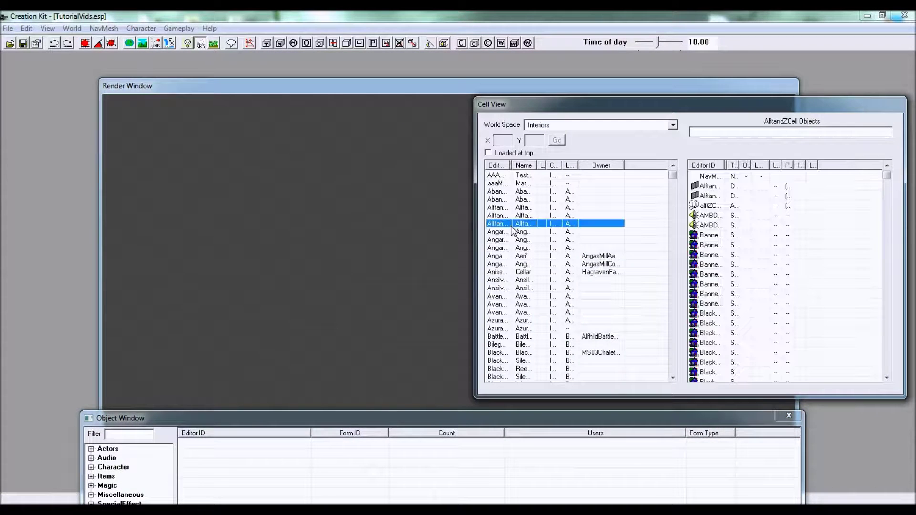
{"action": "type", "text": "solitude"}
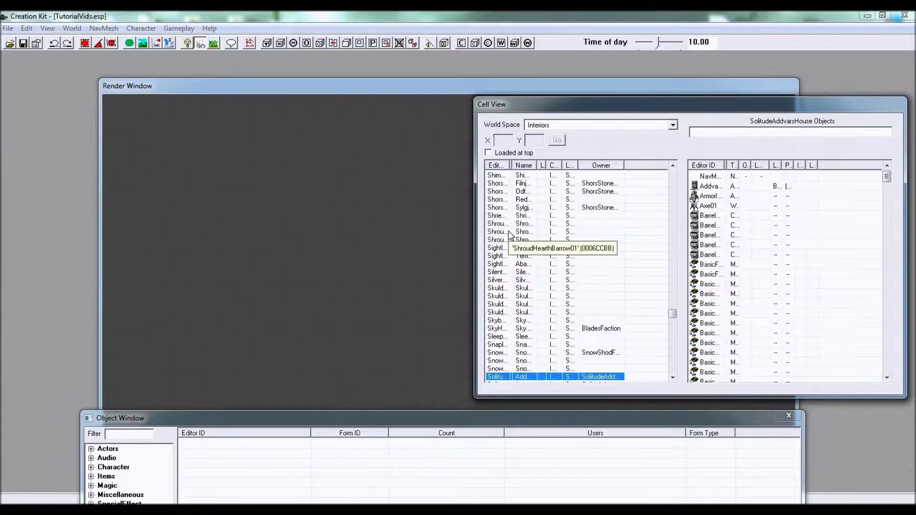
{"action": "scroll", "coordinate": [524, 329], "scroll_direction": "down", "scroll_amount": 5}
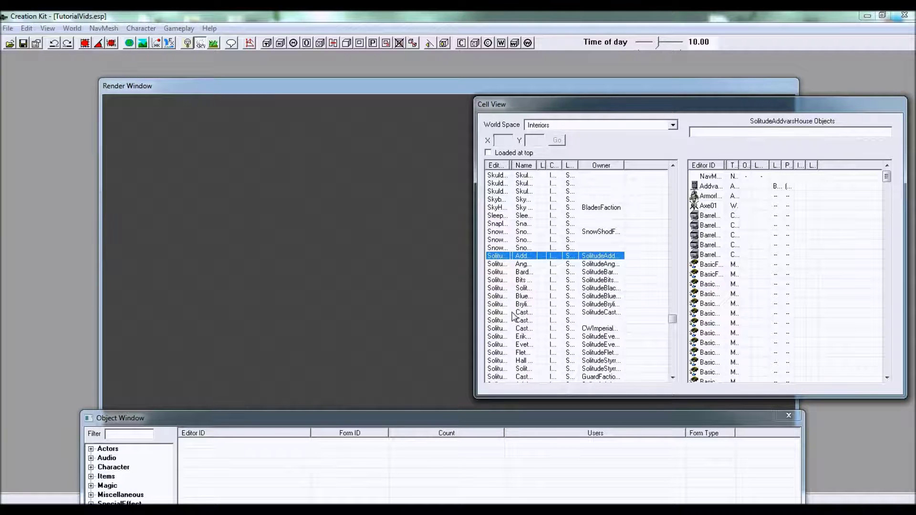
{"action": "scroll", "coordinate": [513, 316], "scroll_direction": "down", "scroll_amount": 3}
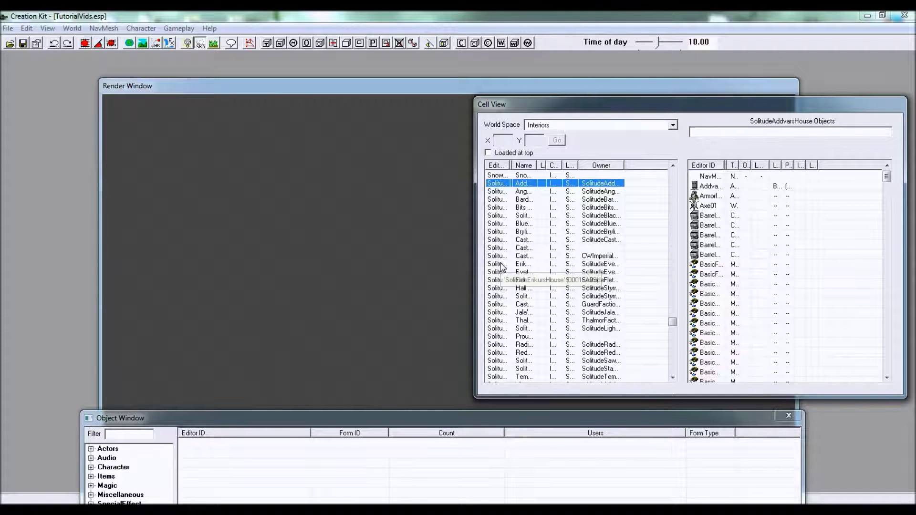
{"action": "scroll", "coordinate": [501, 266], "scroll_direction": "down", "scroll_amount": 3}
{"action": "left_click", "coordinate": [496, 320]}
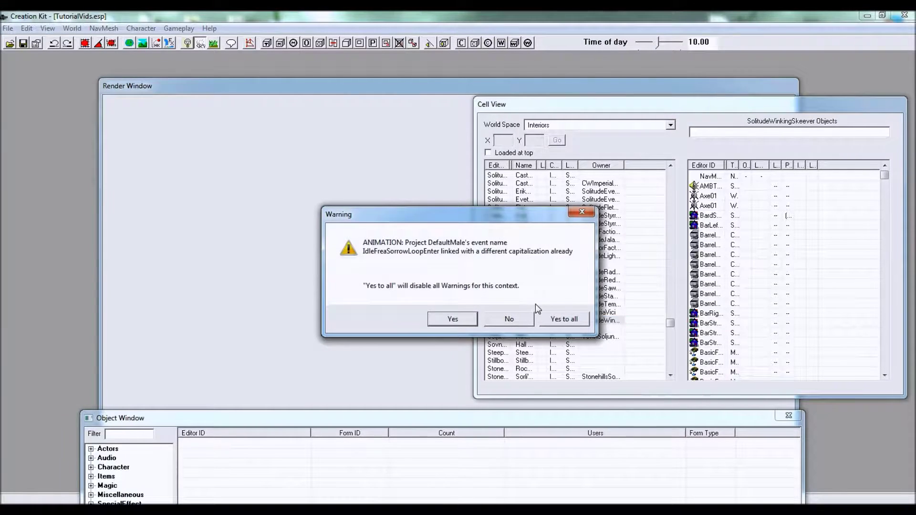
{"action": "left_click", "coordinate": [562, 319]}
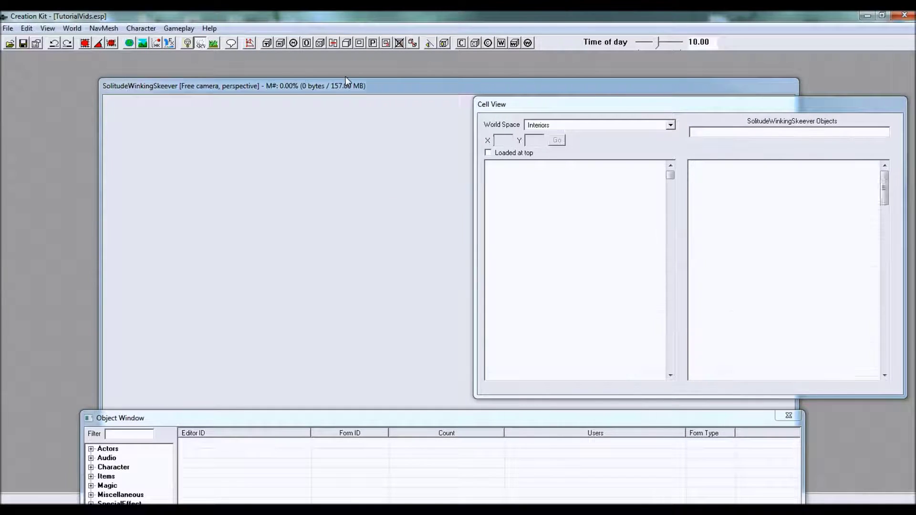
Step: Filter the objects for TutorialBosmerFollower and place that actor on the wooden floor of the Winking Skeever, dismissing all texture warnings
{"action": "scroll", "coordinate": [437, 265], "scroll_direction": "down", "scroll_amount": 8}
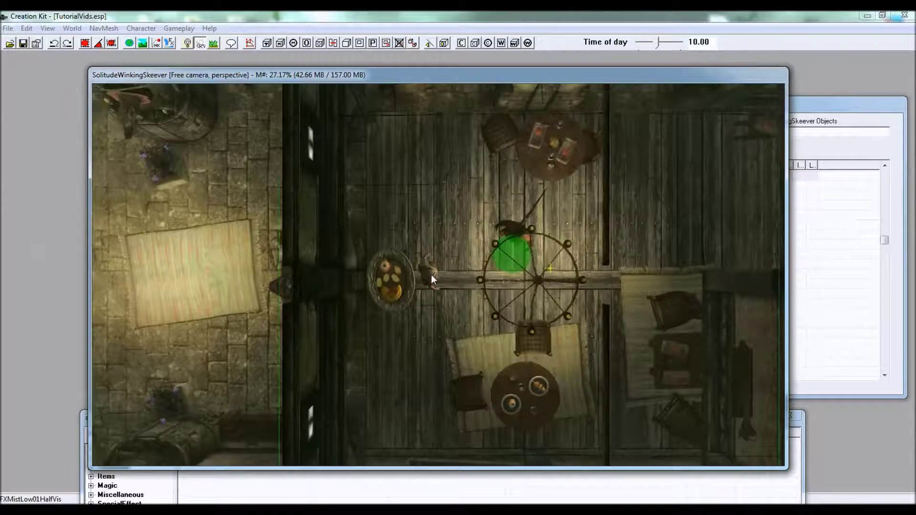
{"action": "middle_click_drag", "start_coordinate": [431, 274], "coordinate": [375, 257], "text": "shift"}
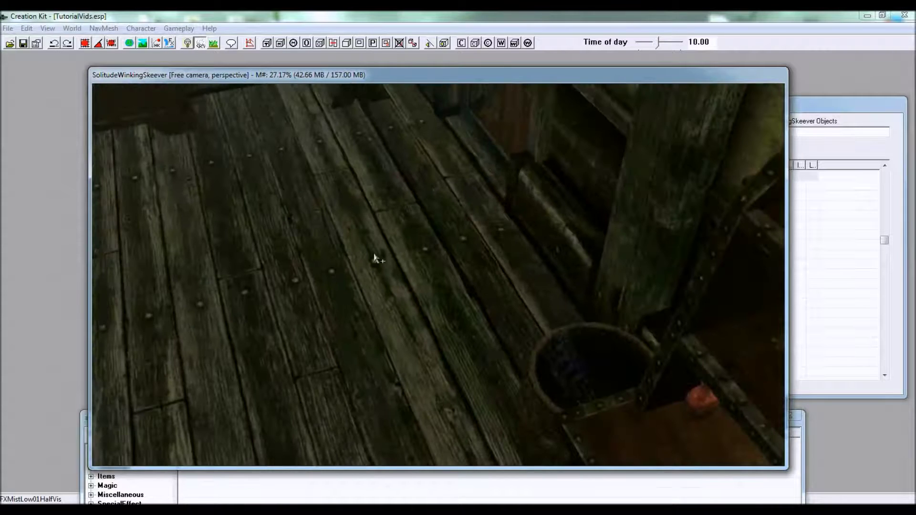
{"action": "left_click", "coordinate": [86, 413]}
{"action": "left_click_drag", "start_coordinate": [123, 419], "coordinate": [122, 244]}
{"action": "left_click", "coordinate": [122, 259]}
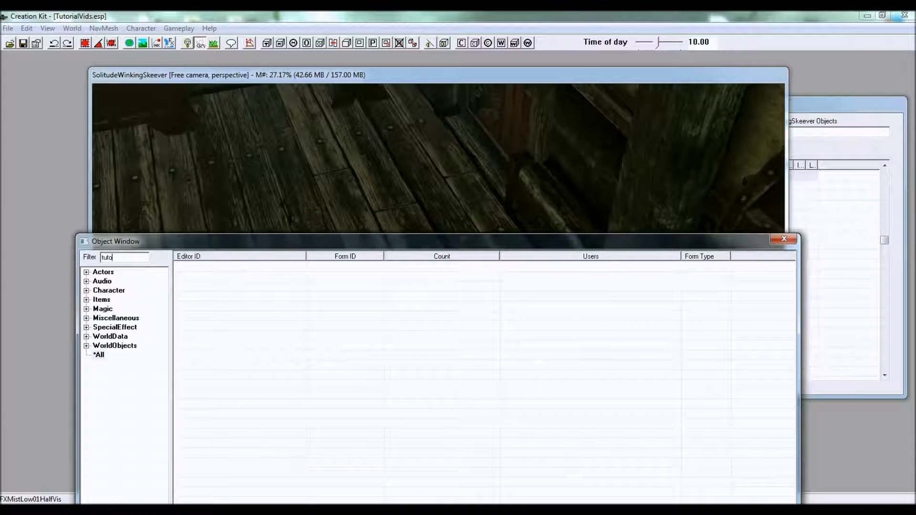
{"action": "type", "text": "tutorialbosm"}
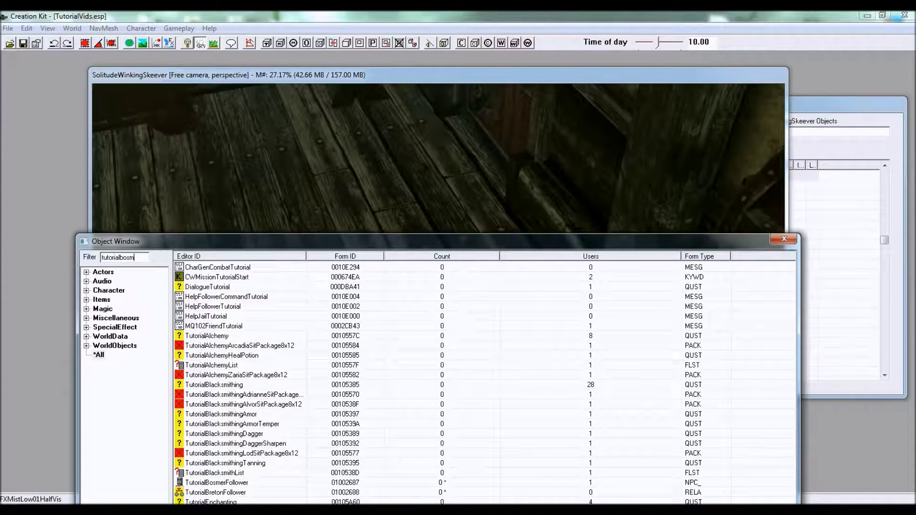
{"action": "type", "text": "erfollowe"}
{"action": "left_click_drag", "start_coordinate": [221, 270], "coordinate": [264, 195]}
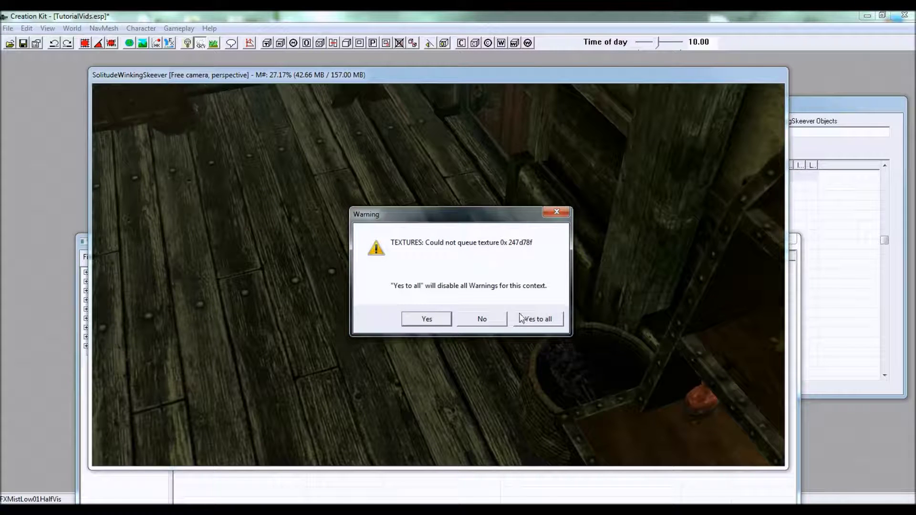
{"action": "left_click", "coordinate": [538, 319]}
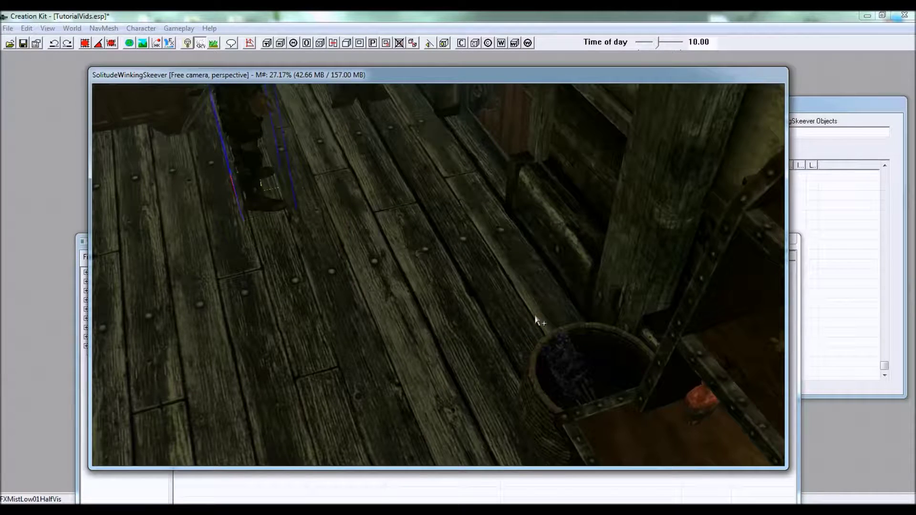
Step: Examine the characters placed around the Winking Skeever interior and select the bearded man beside the stone pillar
{"action": "scroll", "coordinate": [359, 207], "scroll_direction": "down", "scroll_amount": 5}
{"action": "middle_click_drag", "start_coordinate": [389, 252], "coordinate": [401, 237], "text": "shift"}
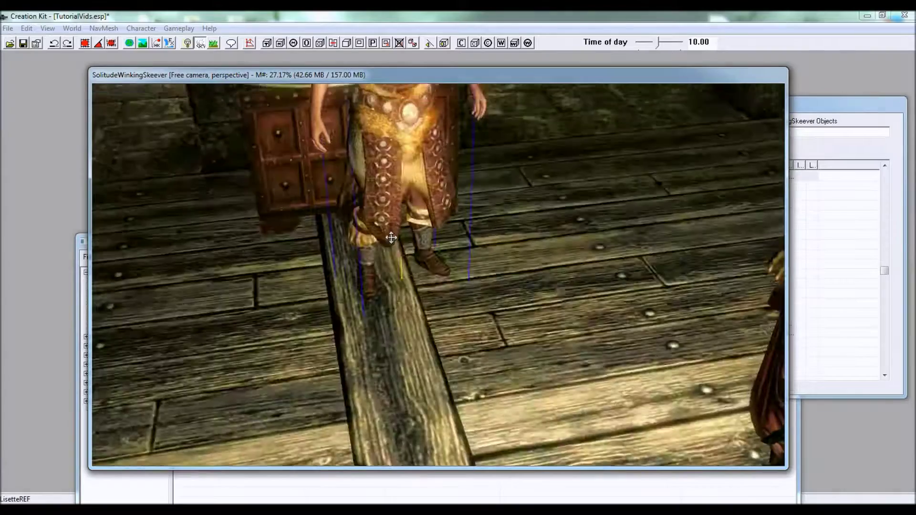
{"action": "middle_click_drag", "start_coordinate": [401, 237], "coordinate": [441, 273], "text": "shift"}
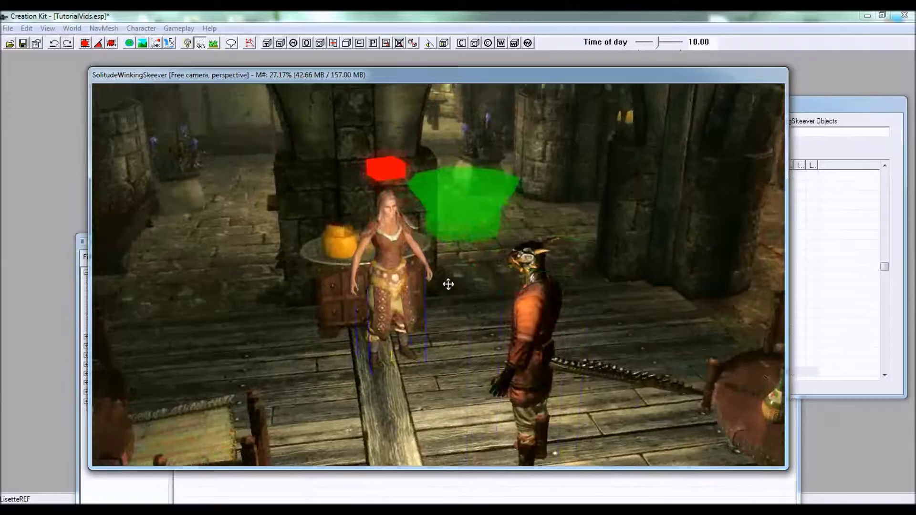
{"action": "middle_click_drag", "start_coordinate": [387, 274], "coordinate": [396, 188], "text": "shift"}
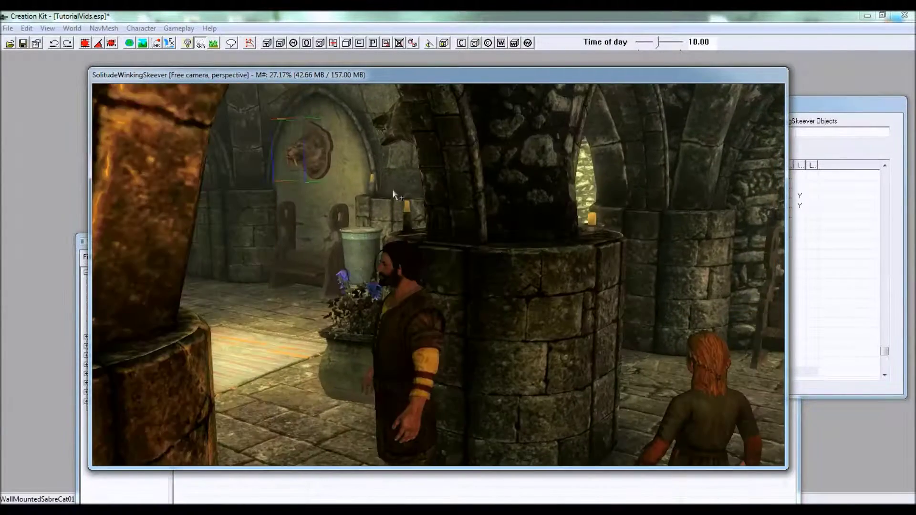
{"action": "left_click", "coordinate": [406, 276]}
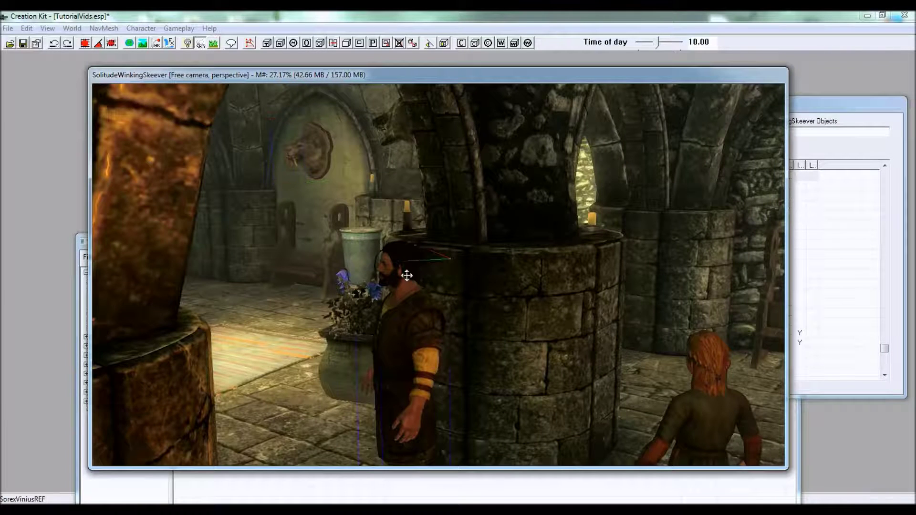